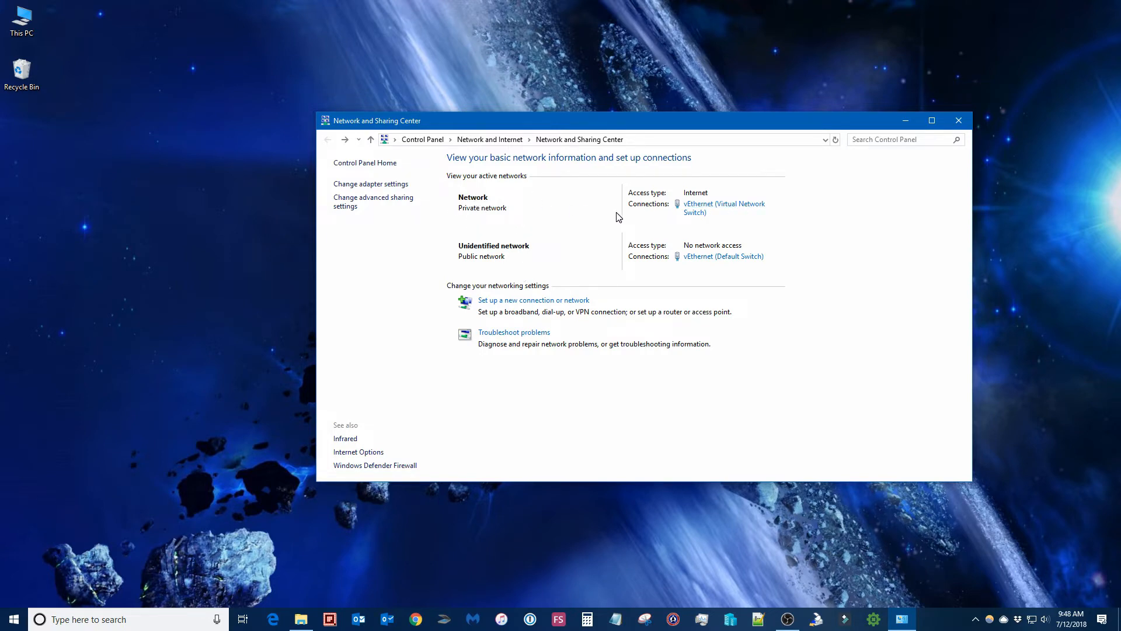
Inspect the status and properties of the vEthernet (Virtual Network Switch) connection, then close both dialogs.
left_click(732, 211)
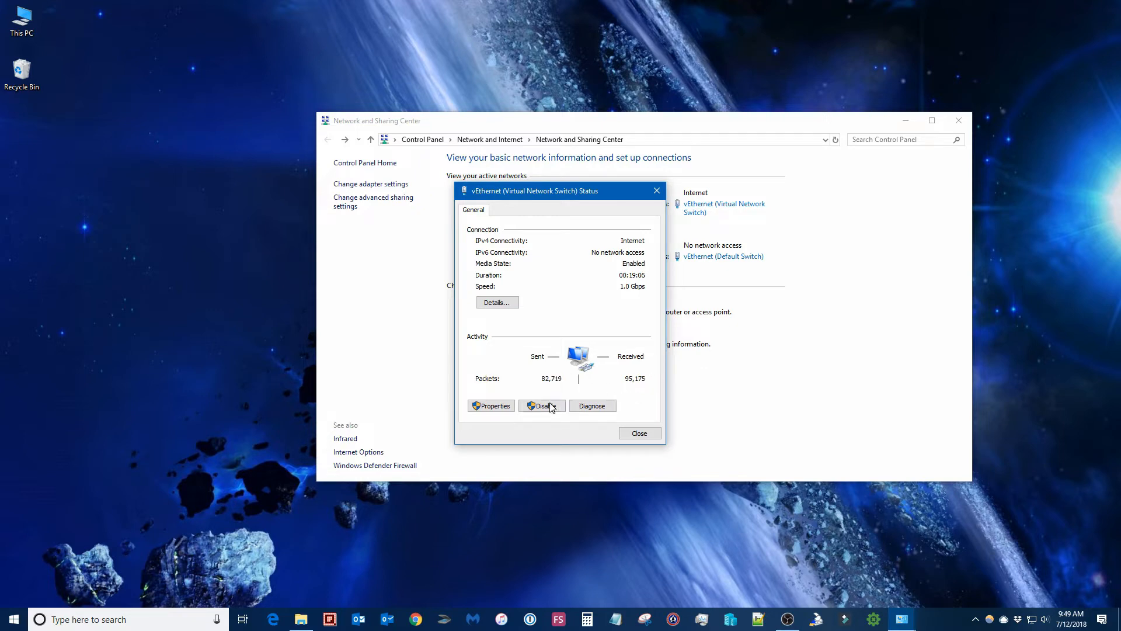
left_click(507, 409)
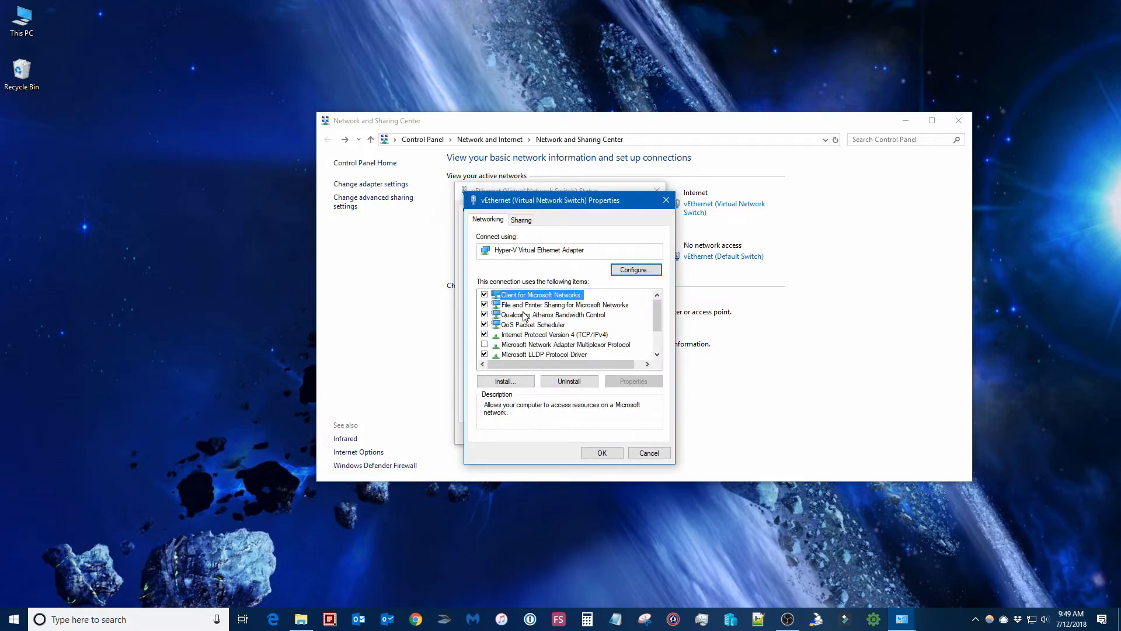
scroll(579, 338, "down", 2)
scroll(589, 339, "up", 2)
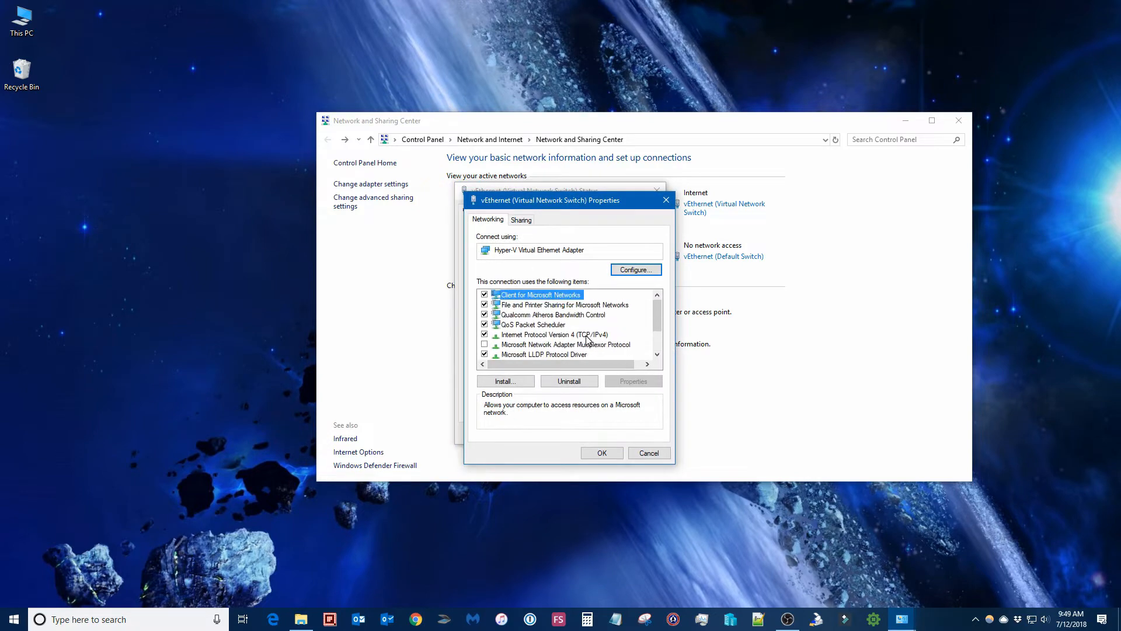
left_click(666, 200)
left_click(659, 191)
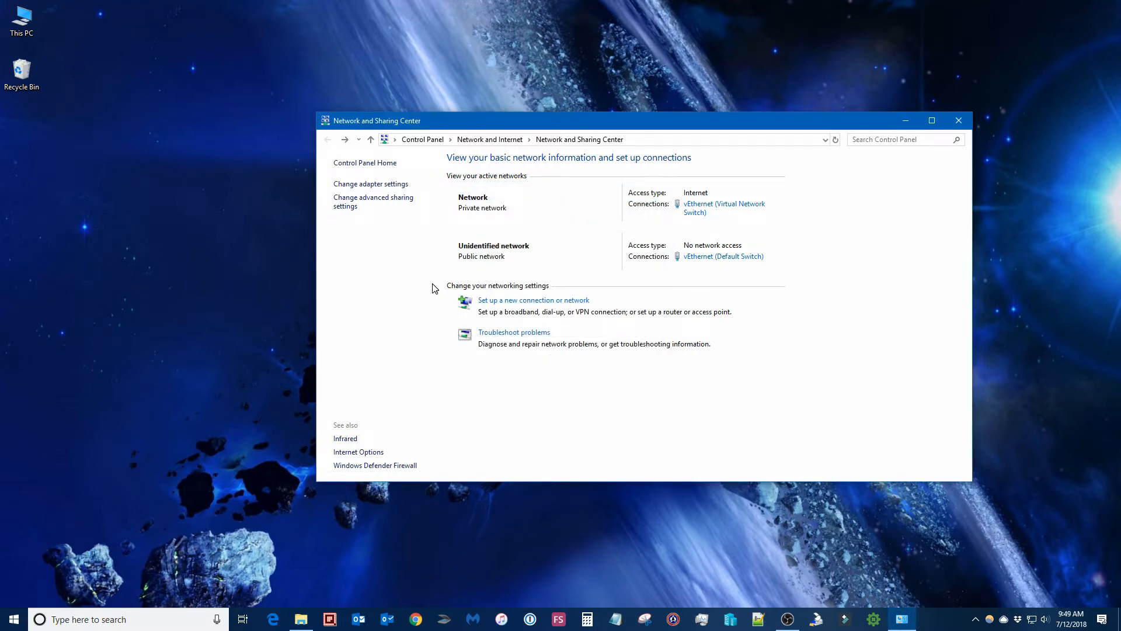
Browse the connection options of the new connection or network wizard and cancel it.
left_click(515, 300)
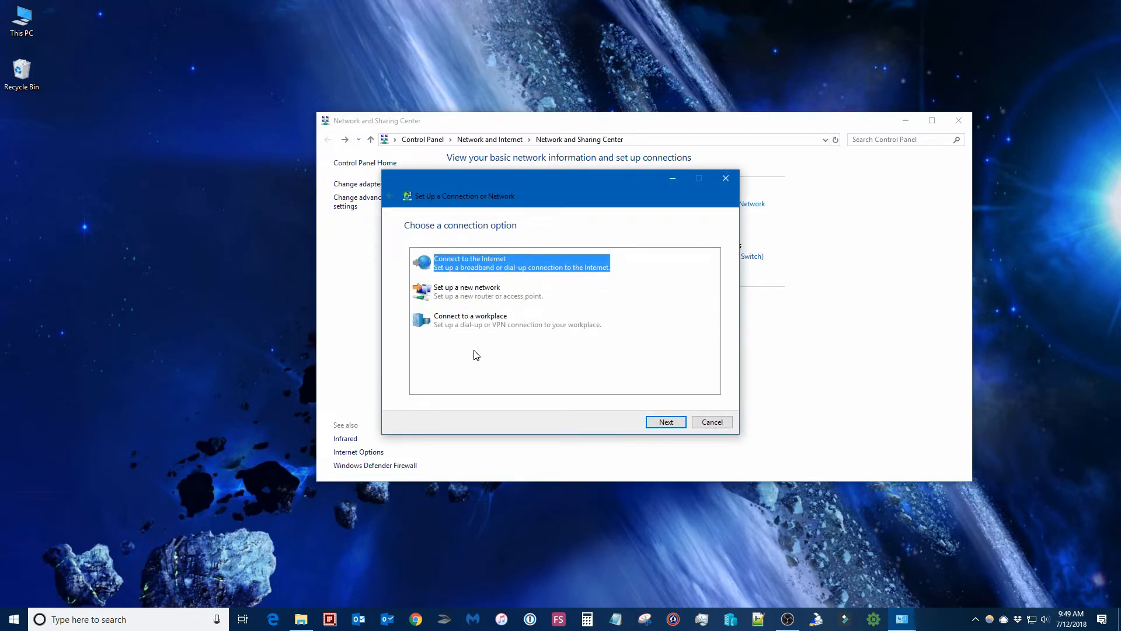
left_click(512, 327)
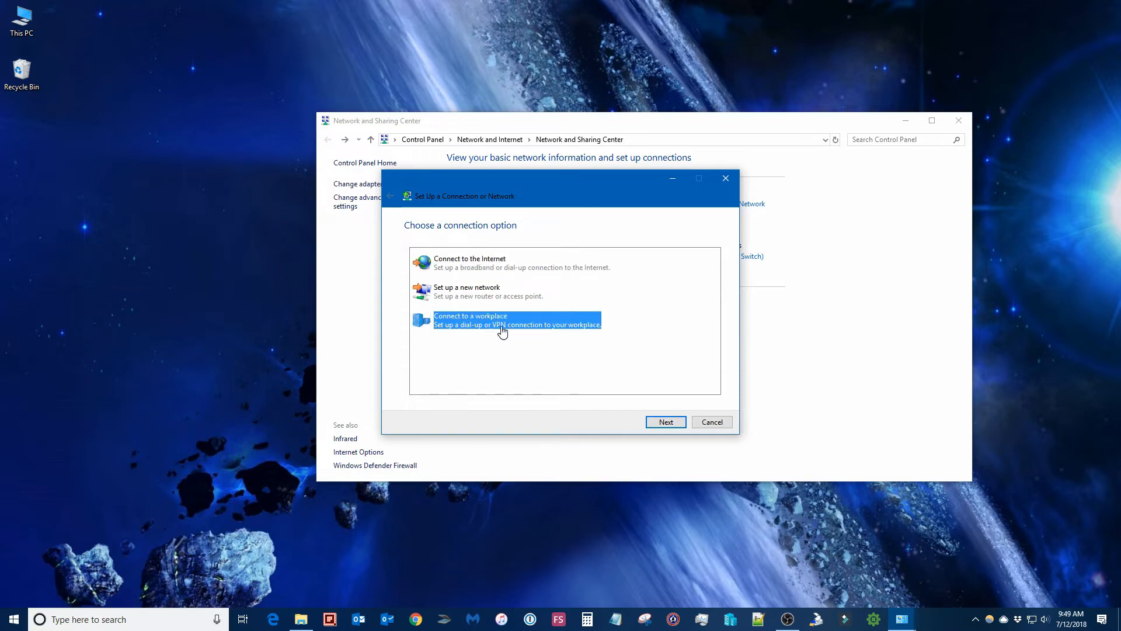
left_click(711, 422)
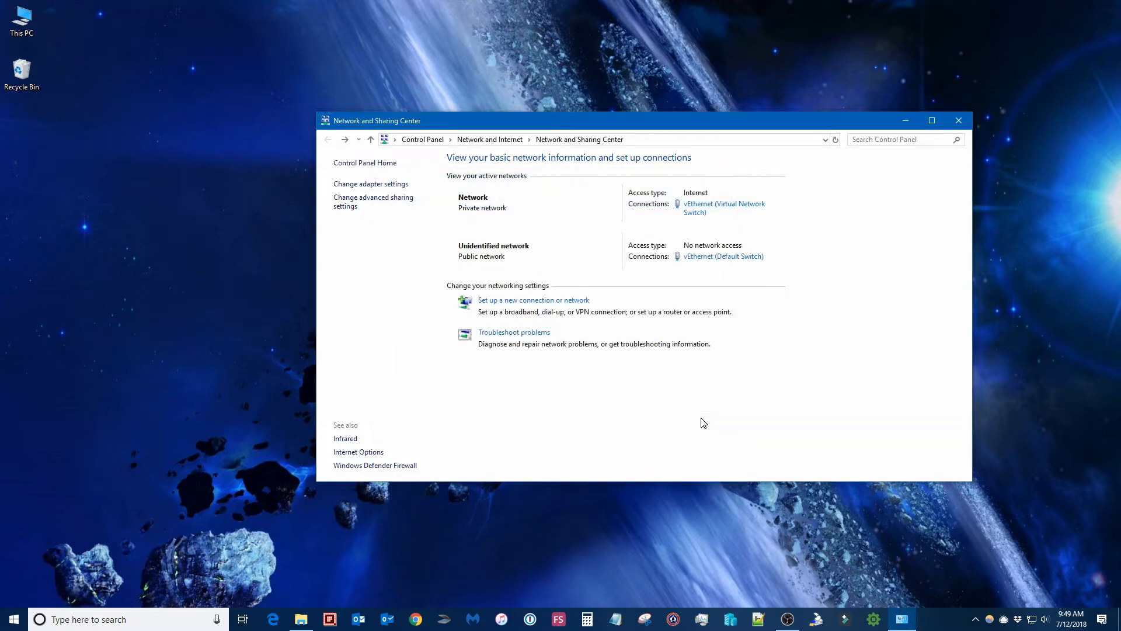
Review the available troubleshooters for network problems and close the Settings window.
left_click(526, 332)
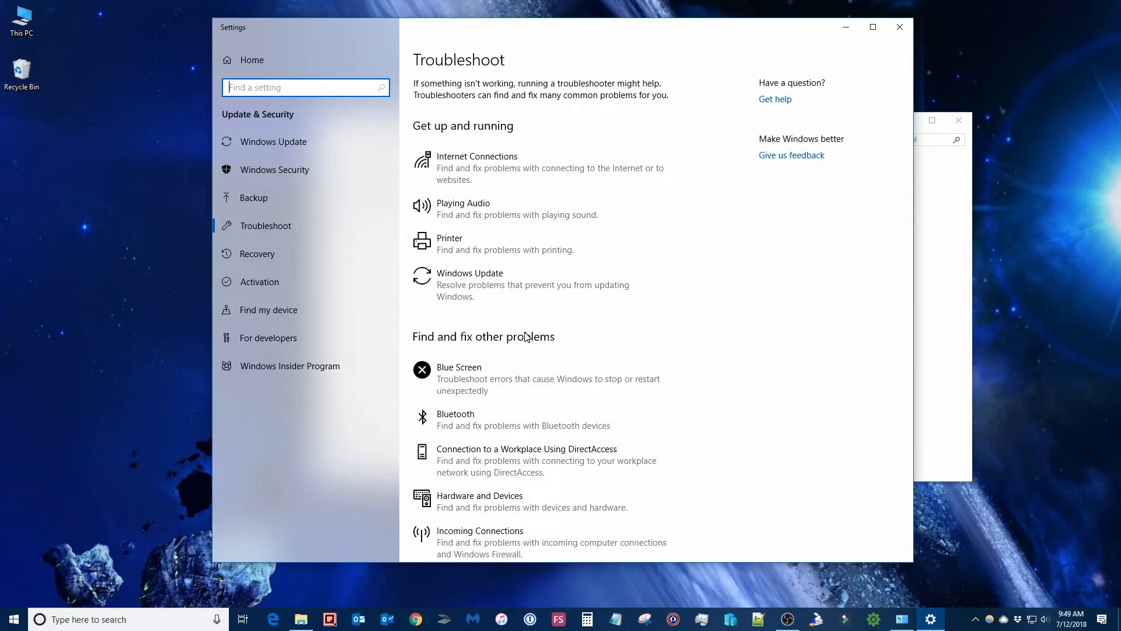
scroll(718, 356, "down", 3)
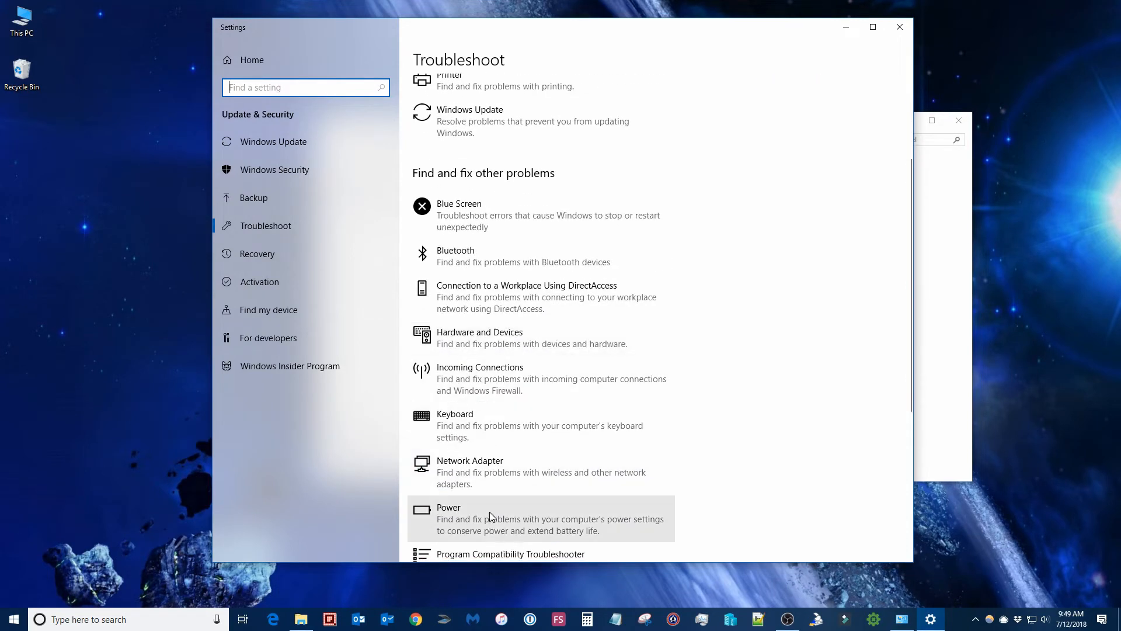
scroll(517, 374, "up", 3)
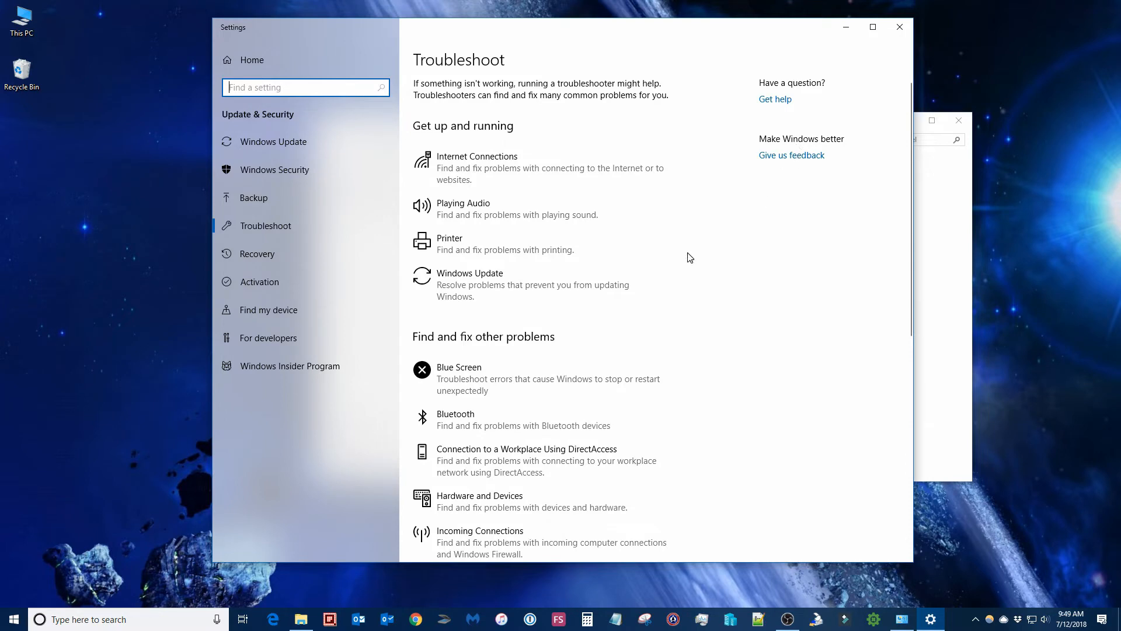
left_click(899, 23)
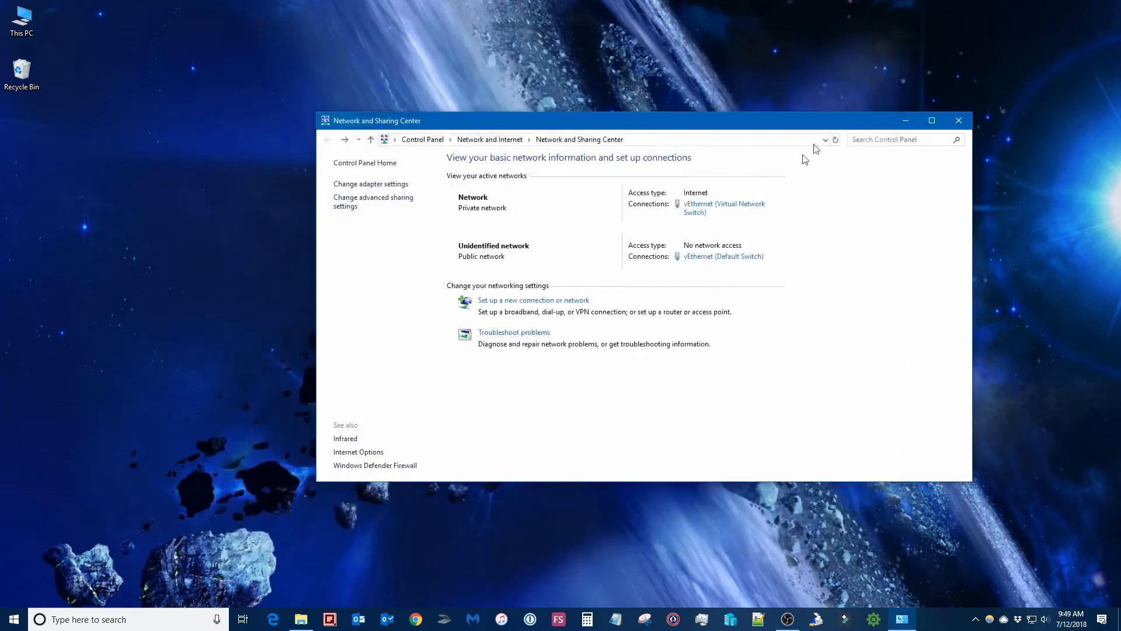
Open the advanced sharing settings and look at the media streaming options before returning.
left_click(345, 206)
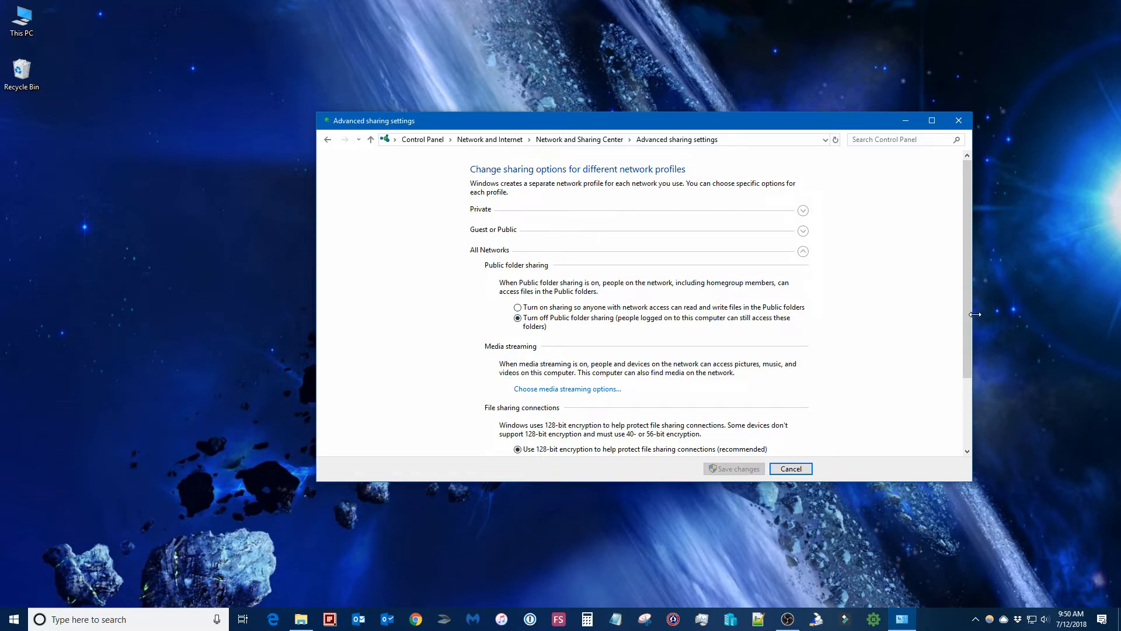
left_click_drag(963, 320, 968, 404)
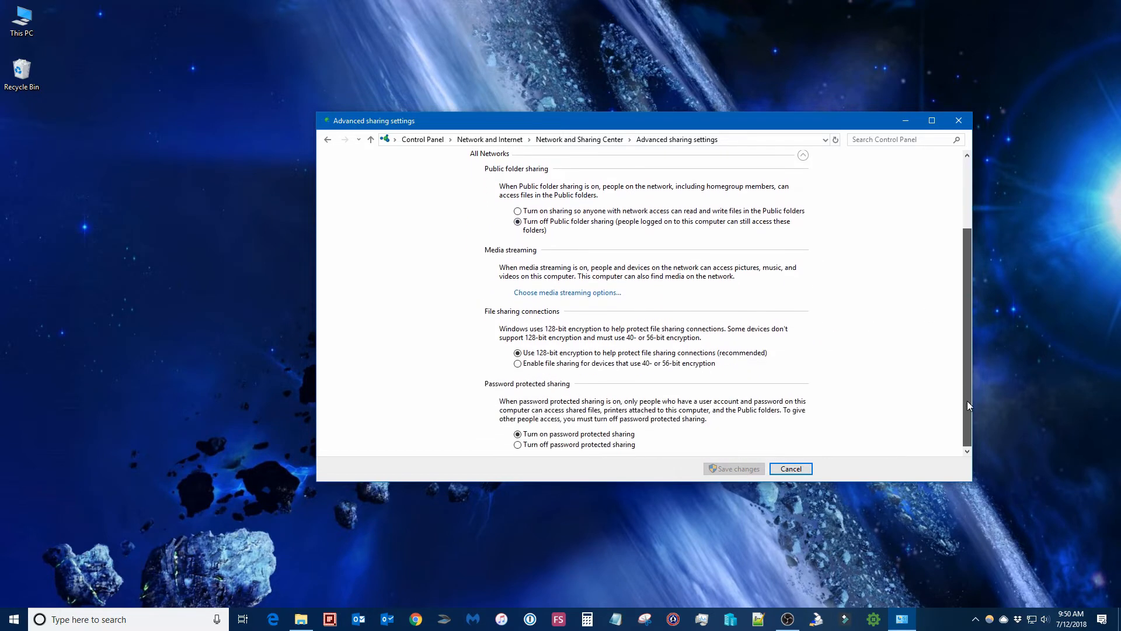
left_click(570, 292)
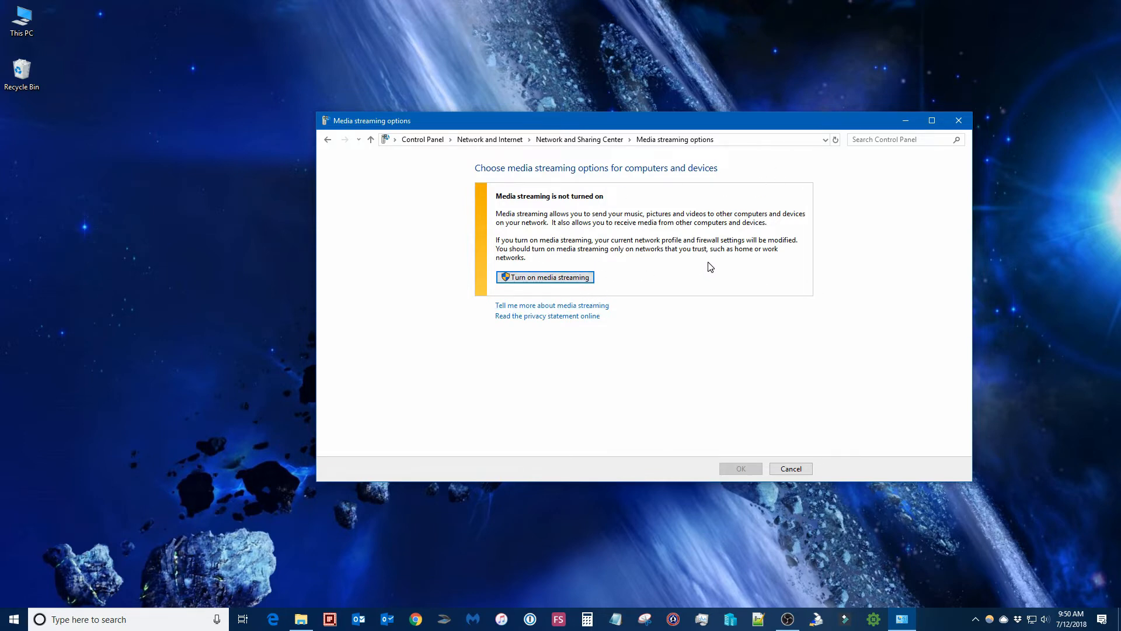
key("alt+Left")
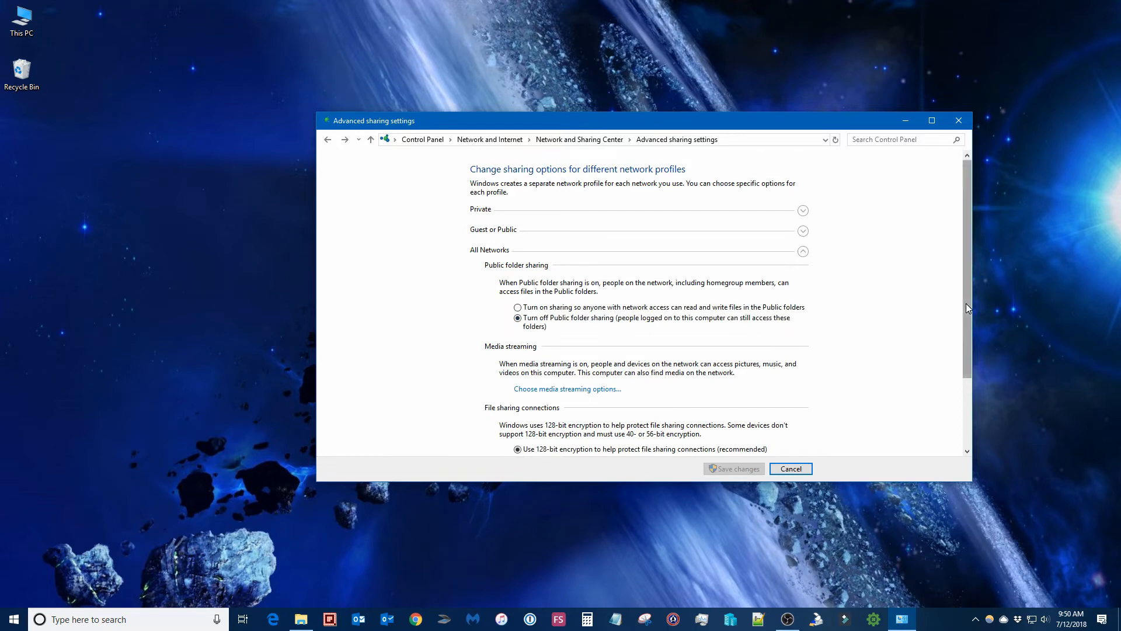
Examine the sharing options of the Private, Guest or Public and All Networks profiles, then return to the sharing center.
left_click_drag(966, 303, 970, 391)
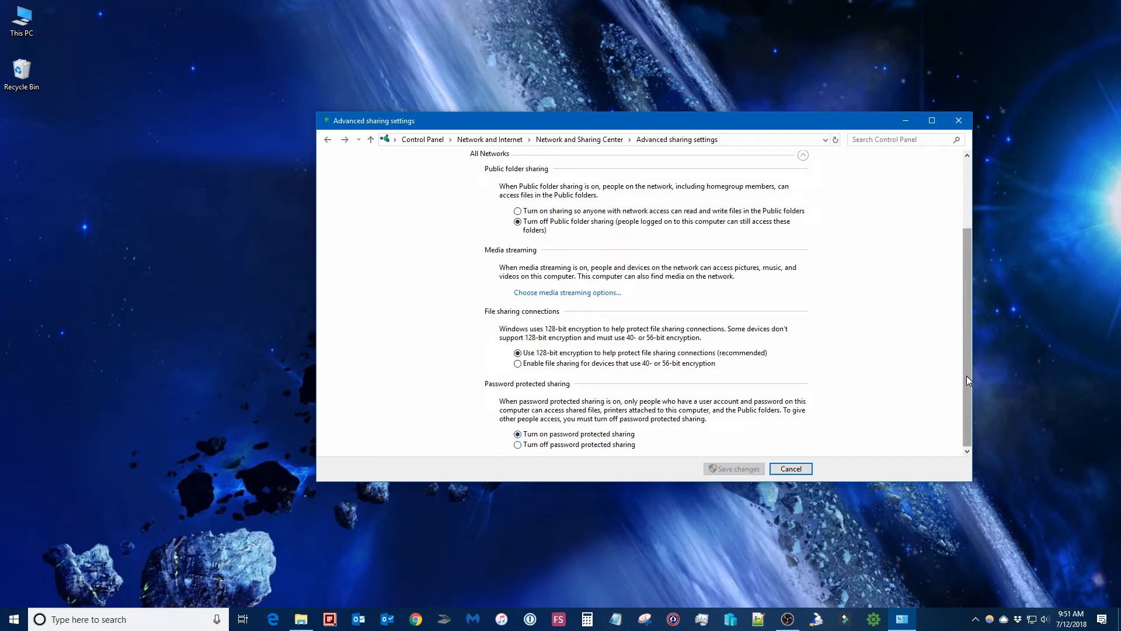
left_click_drag(966, 376, 954, 274)
left_click(803, 251)
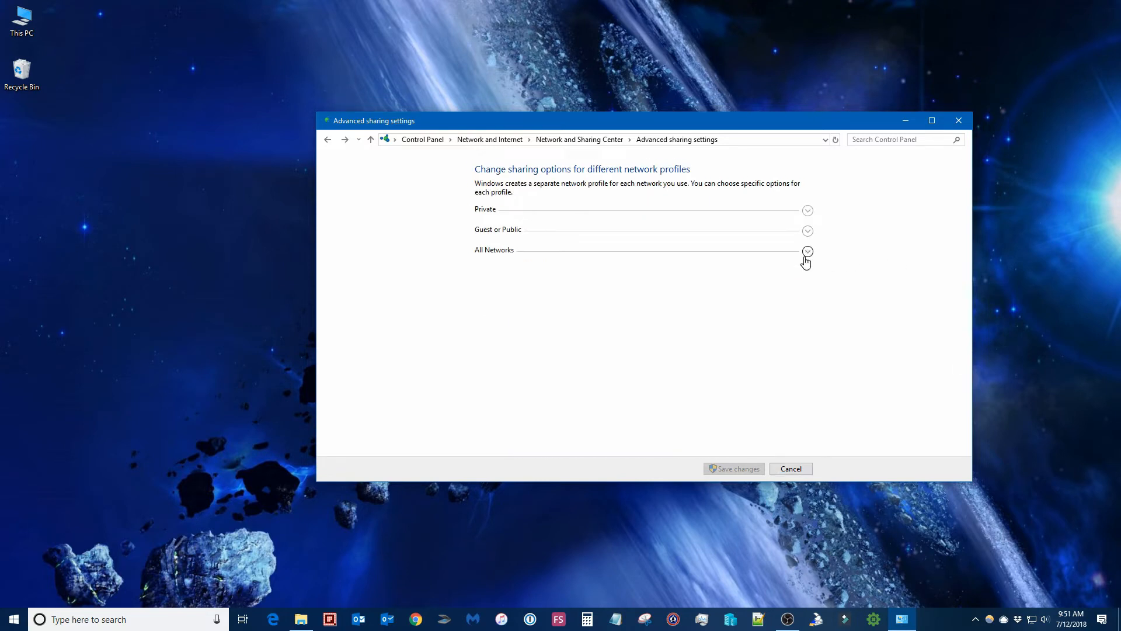
left_click(808, 212)
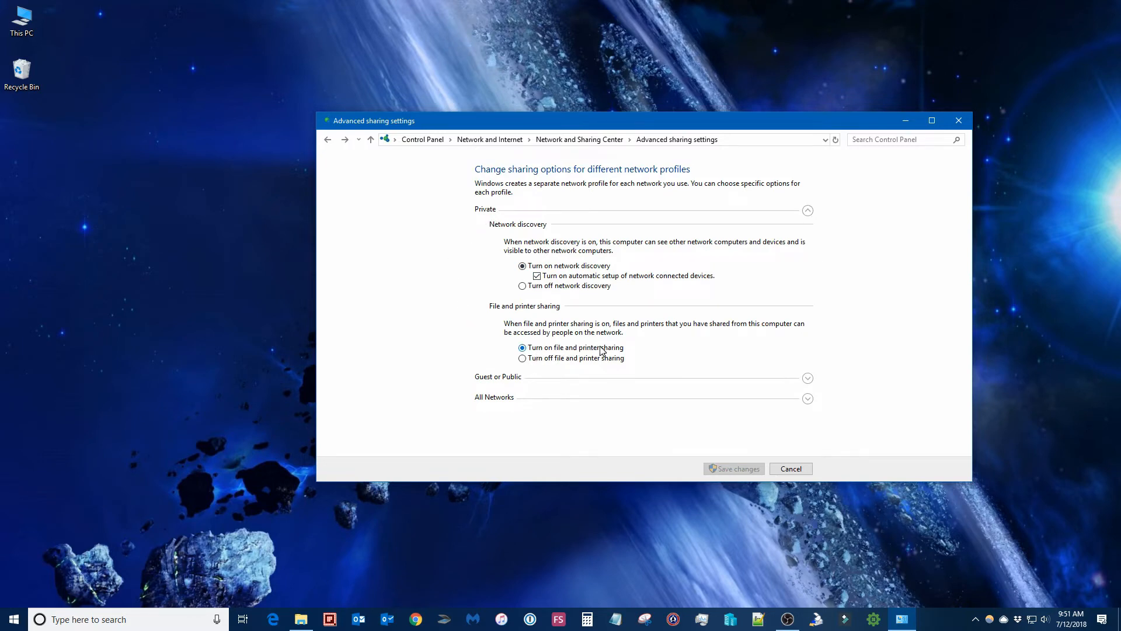
left_click(808, 211)
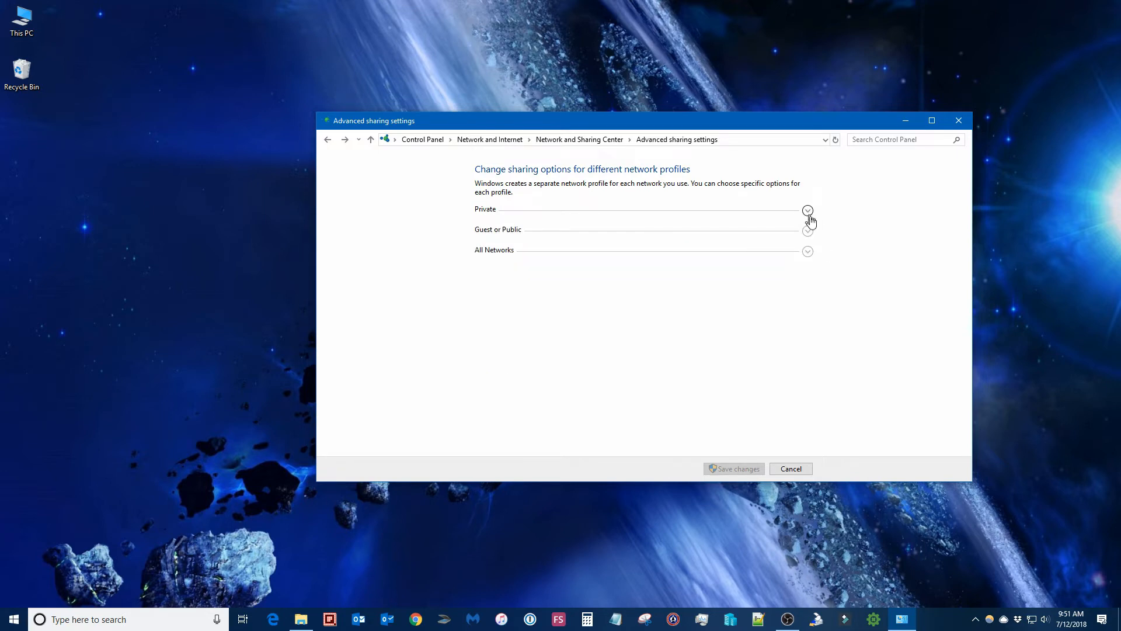
left_click(807, 231)
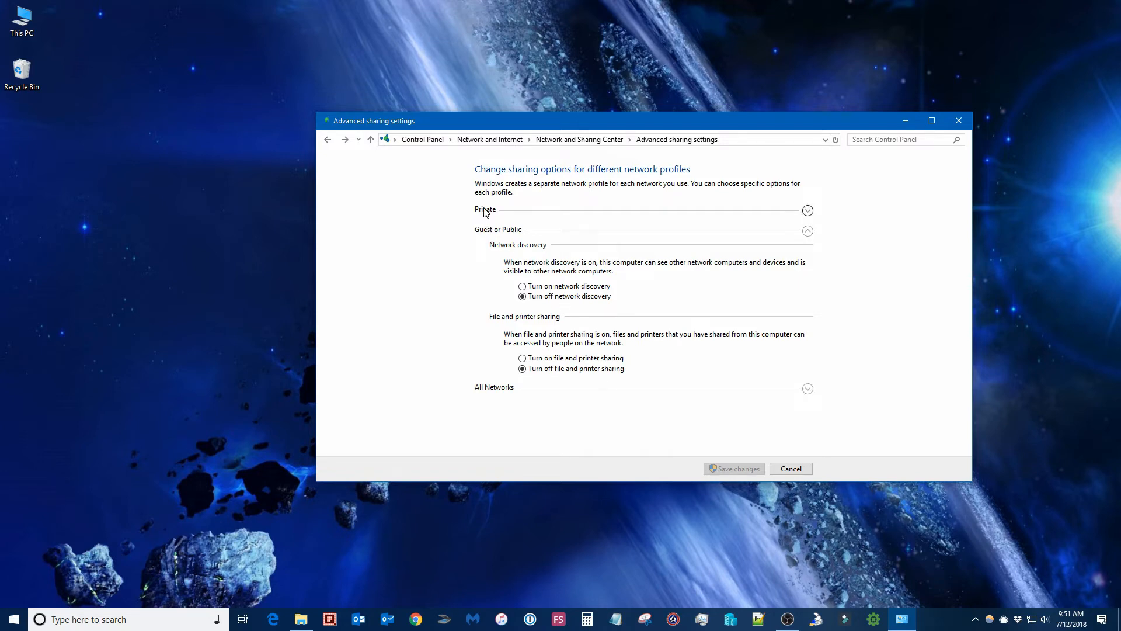
left_click(808, 389)
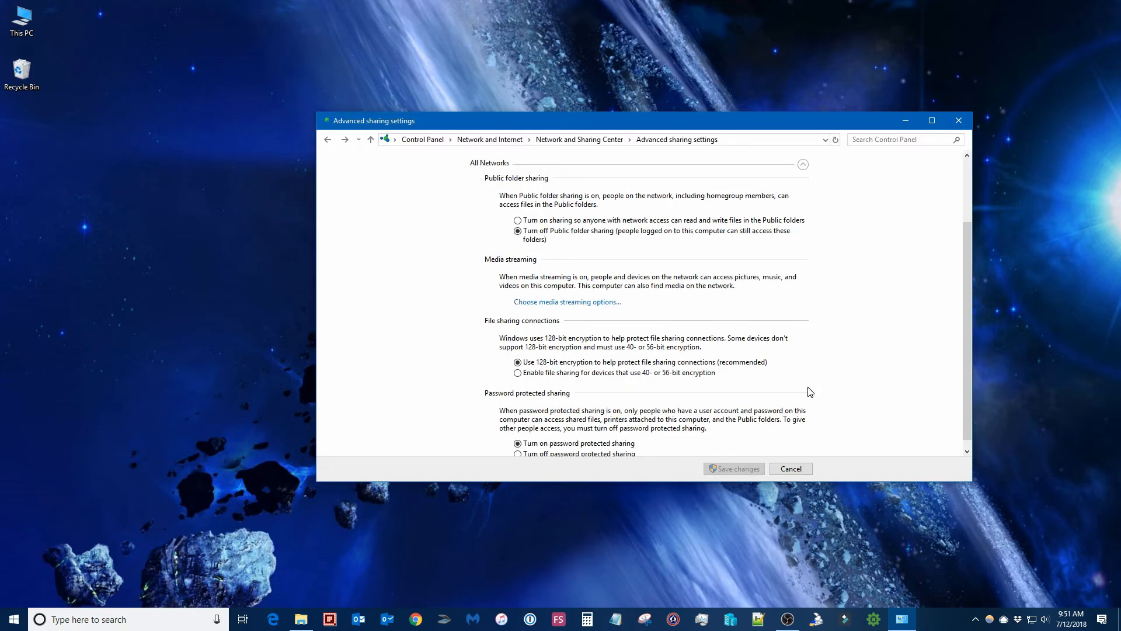
scroll(806, 391, "up", 3)
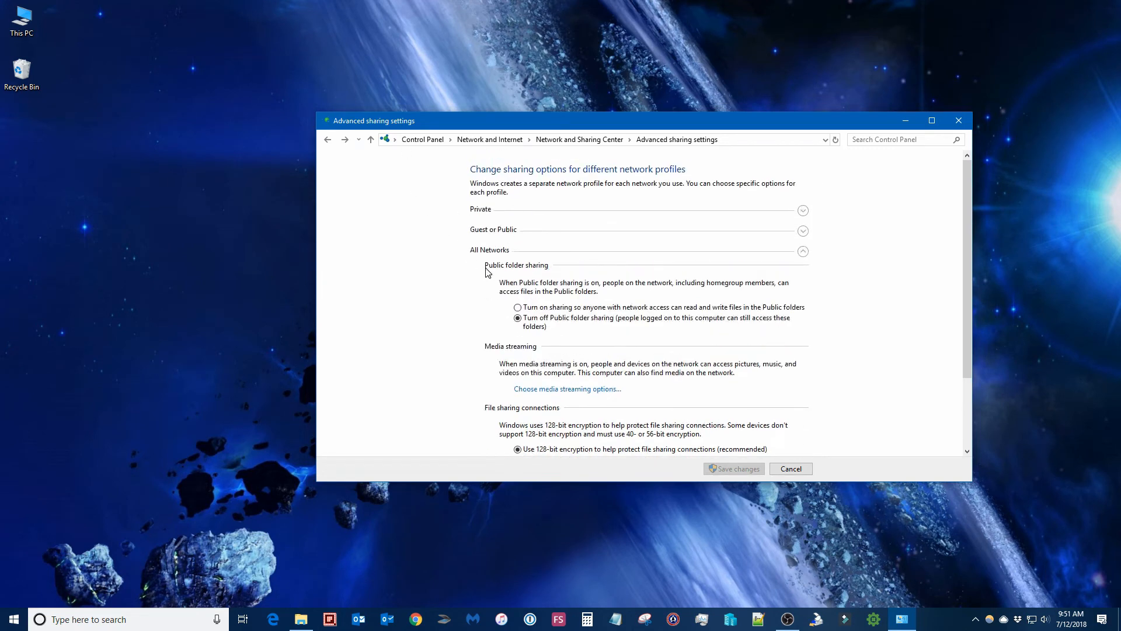
key("alt+Left")
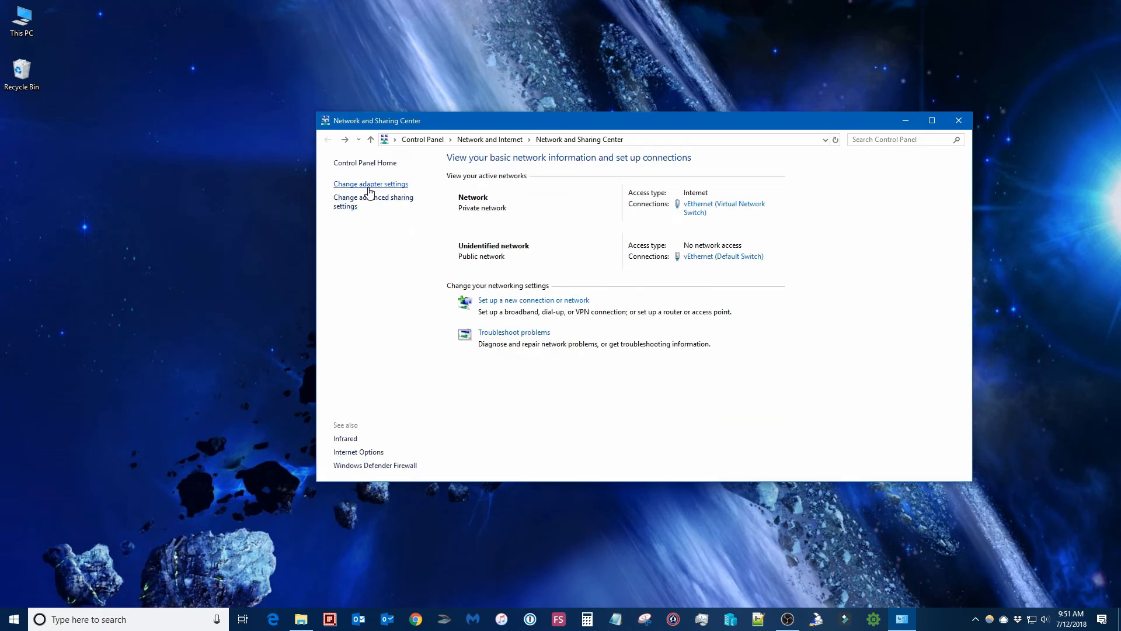
Open the network adapter settings and select the different network connections listed.
left_click(369, 188)
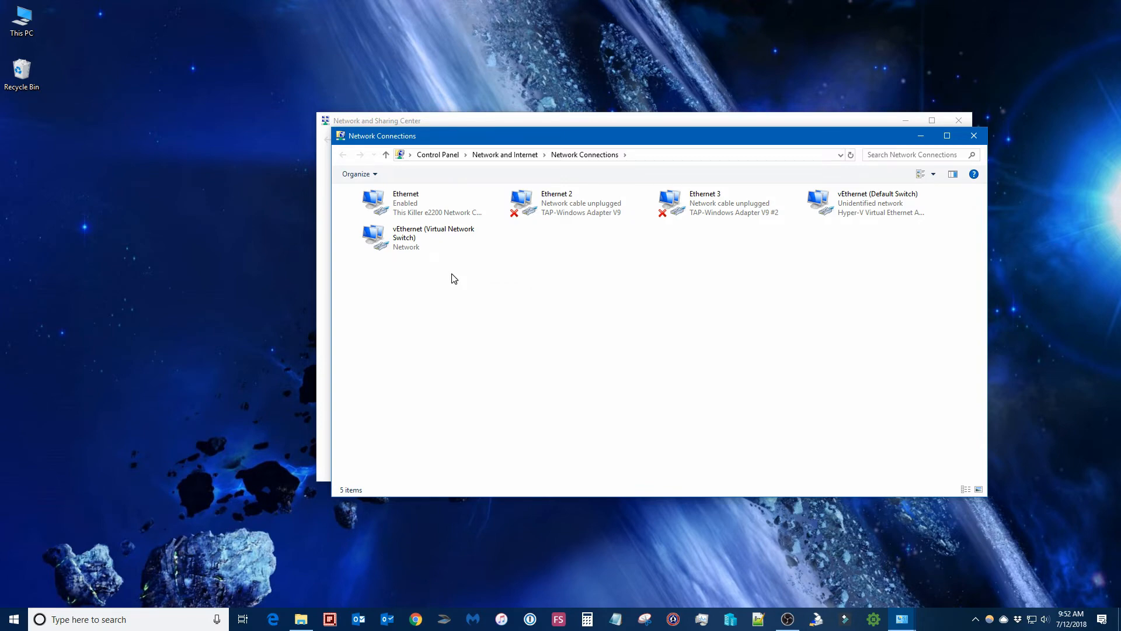
left_click(462, 211)
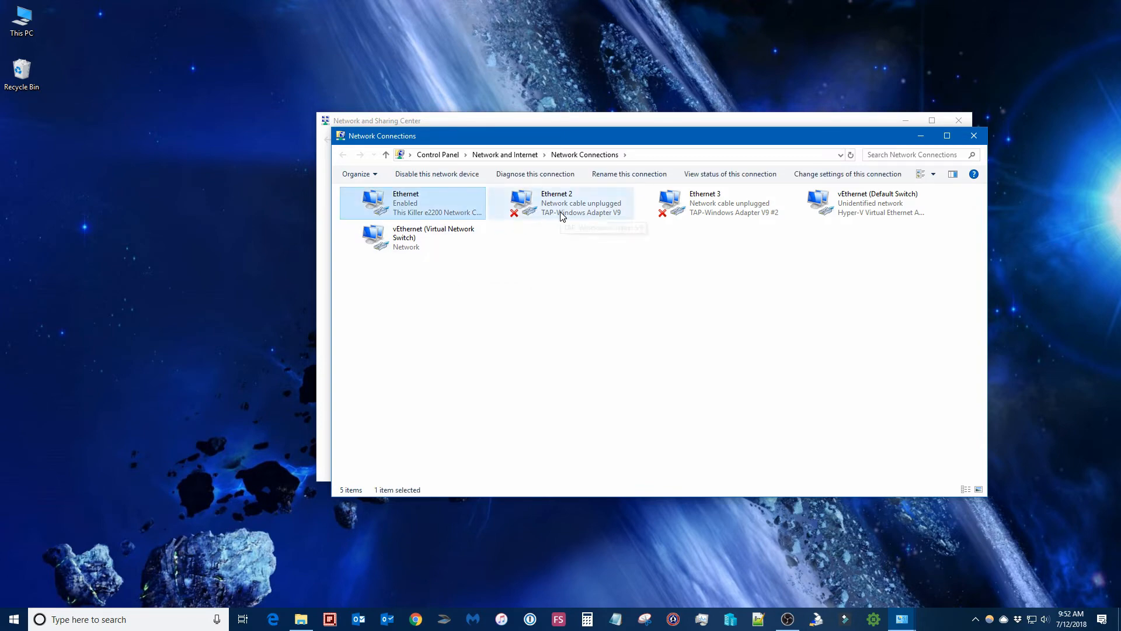
left_click(617, 212)
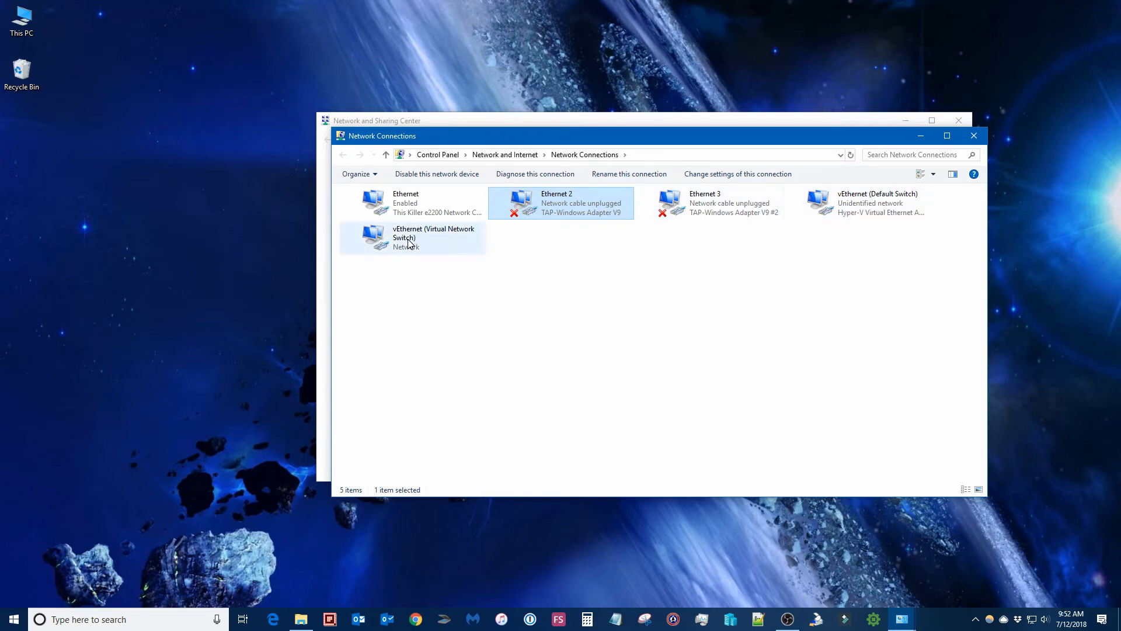
left_click(419, 214)
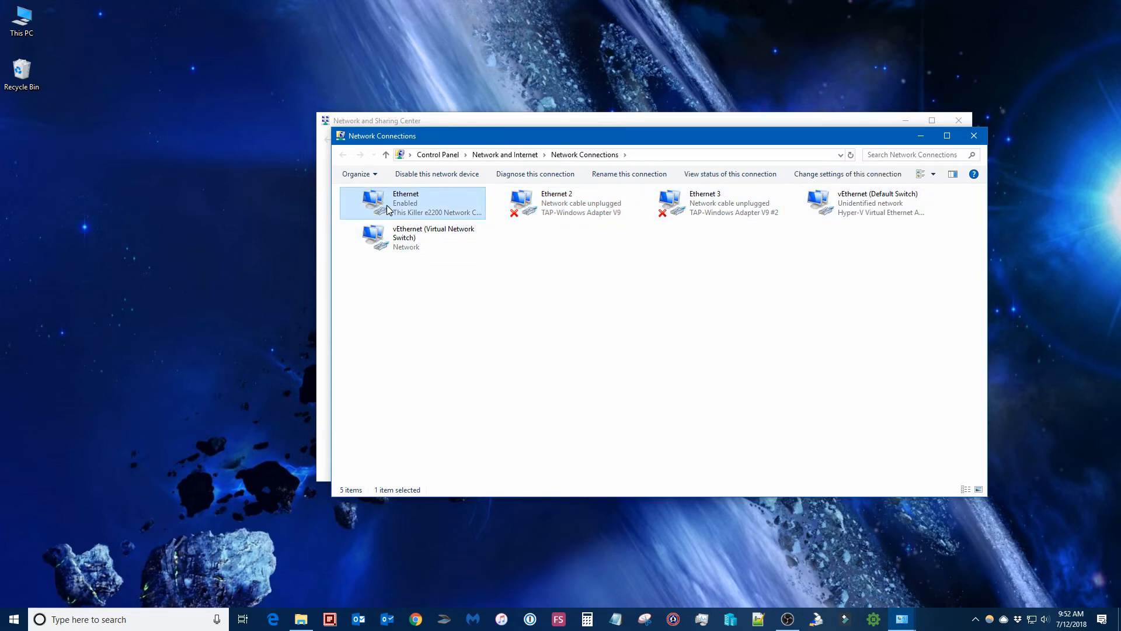
Inspect the items used by the Ethernet connection's properties and close the dialog.
right_click(392, 207)
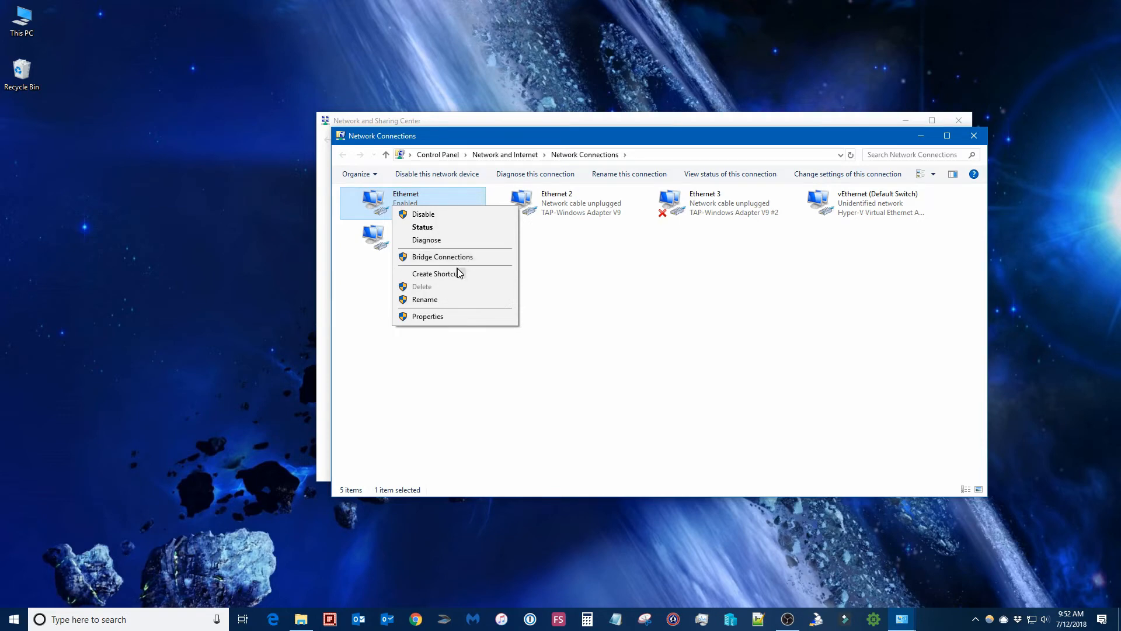
left_click(467, 322)
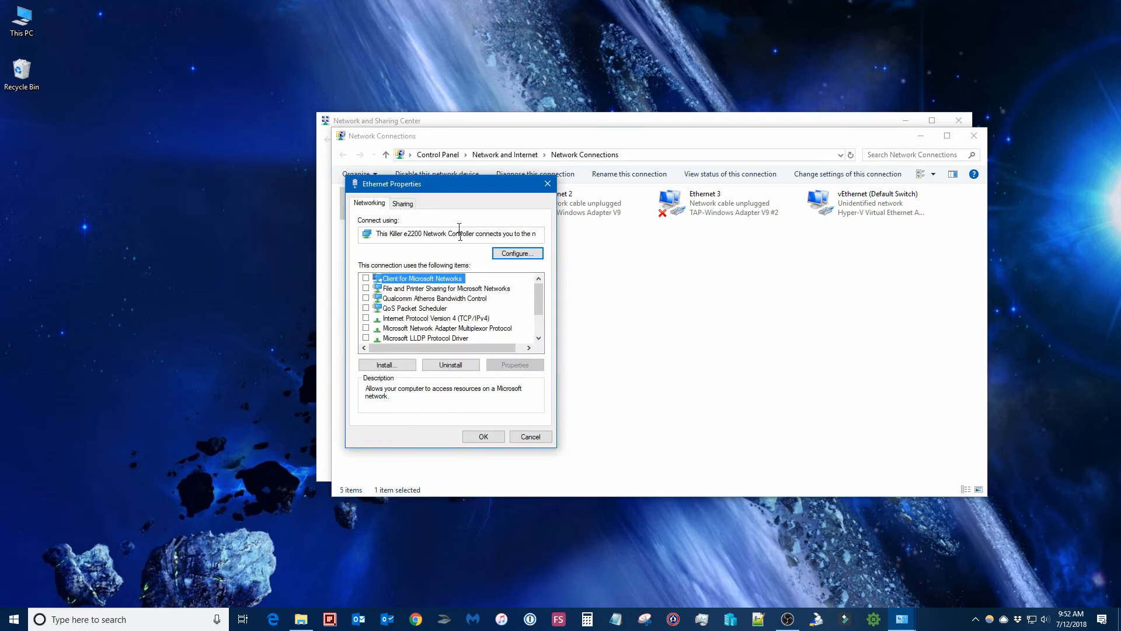
left_click_drag(451, 186, 553, 181)
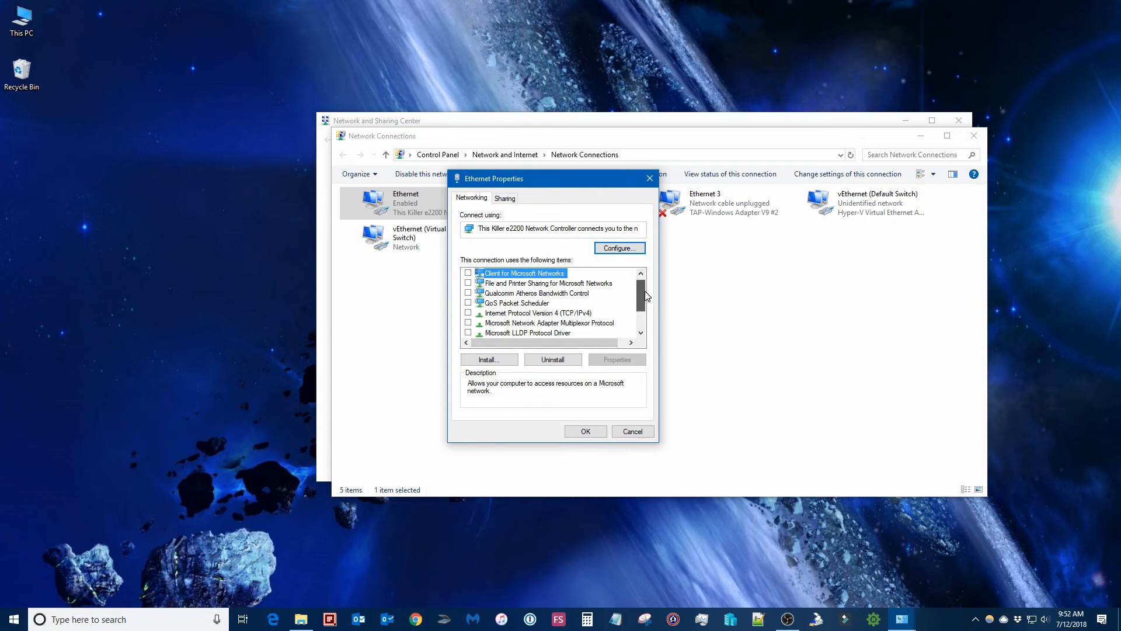
left_click_drag(644, 290, 644, 316)
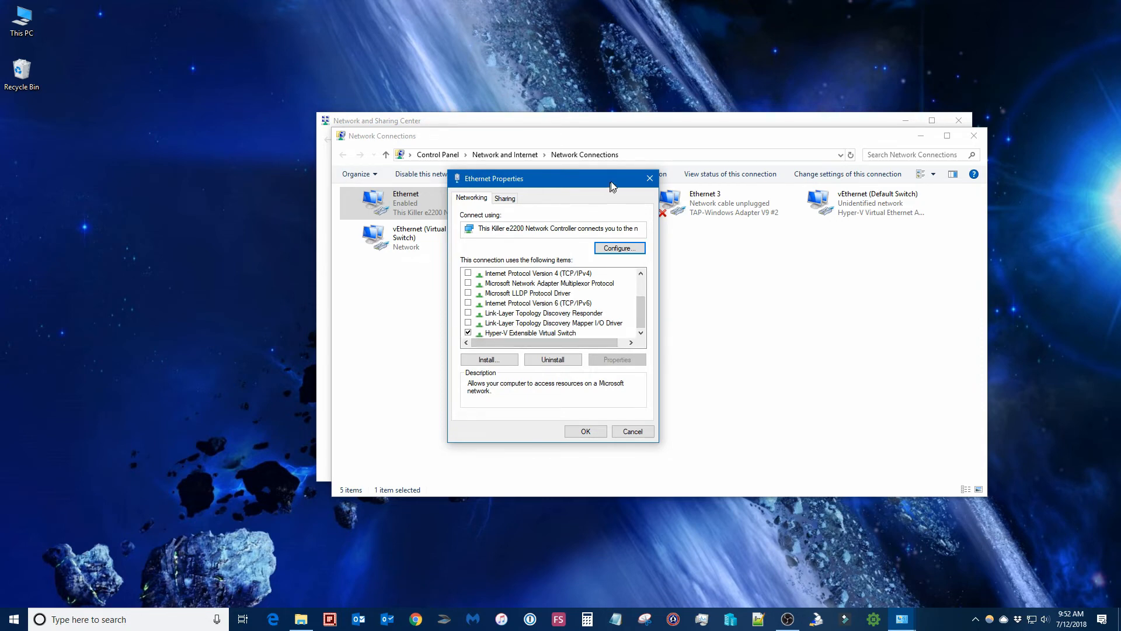
left_click(650, 179)
Open the Internet Protocol Version 4 (TCP/IPv4) properties of the vEthernet (Default Switch) connection.
right_click(844, 202)
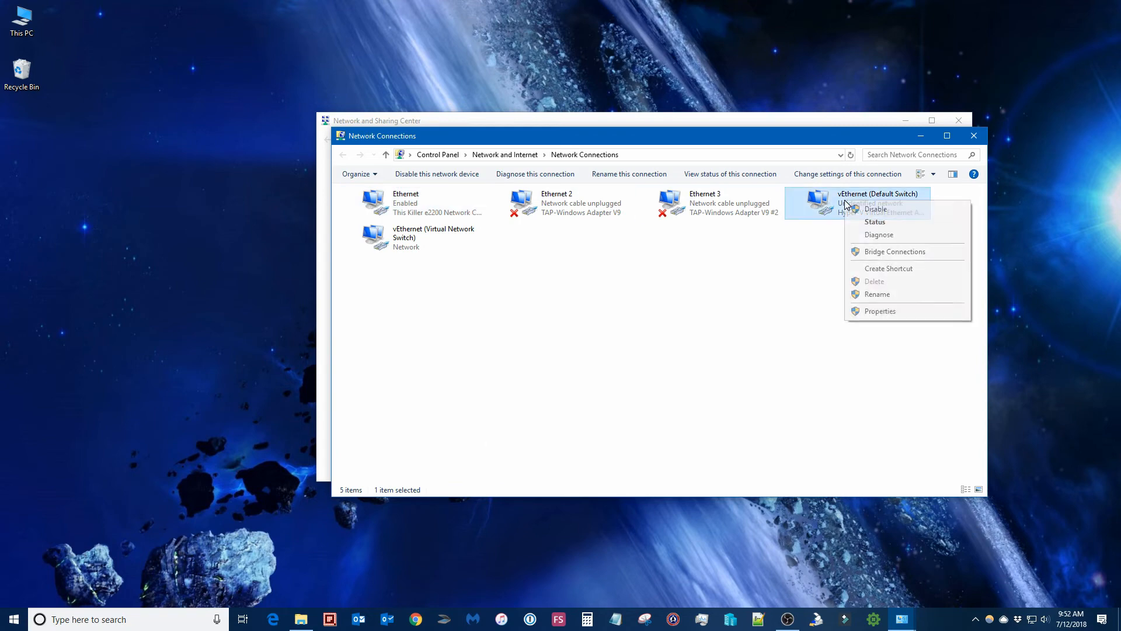
left_click(881, 311)
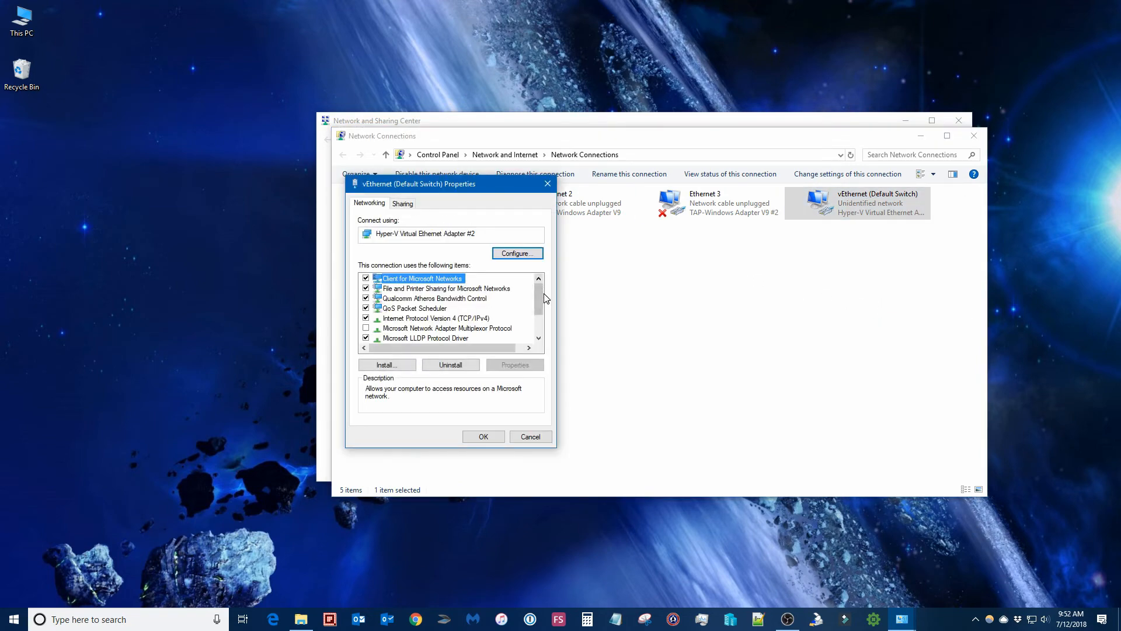
left_click_drag(479, 187, 566, 196)
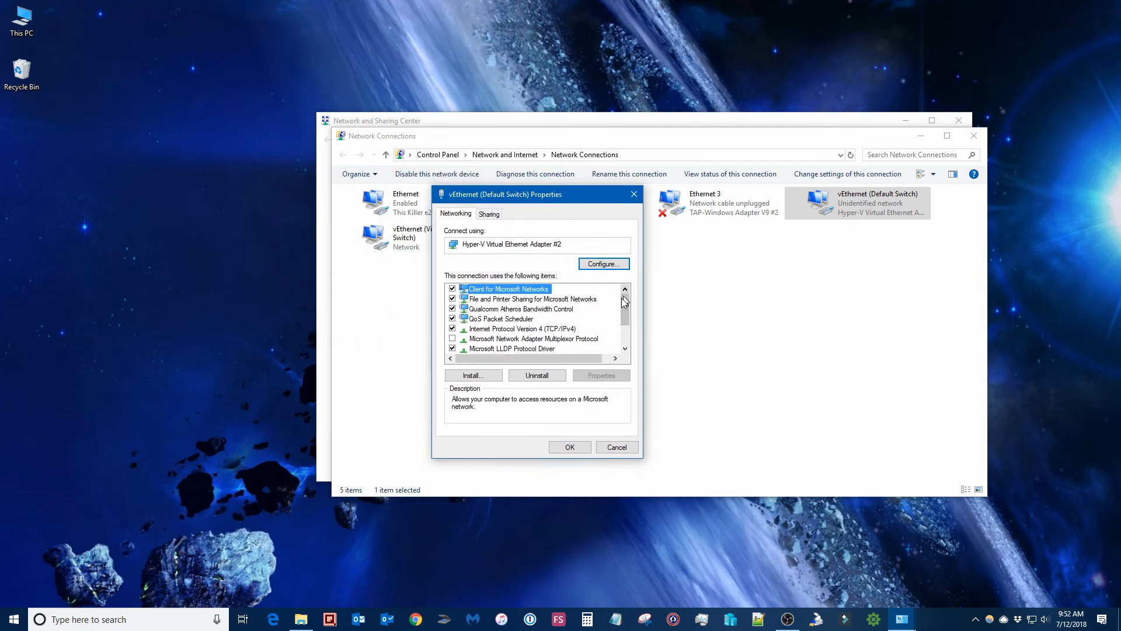
left_click(504, 330)
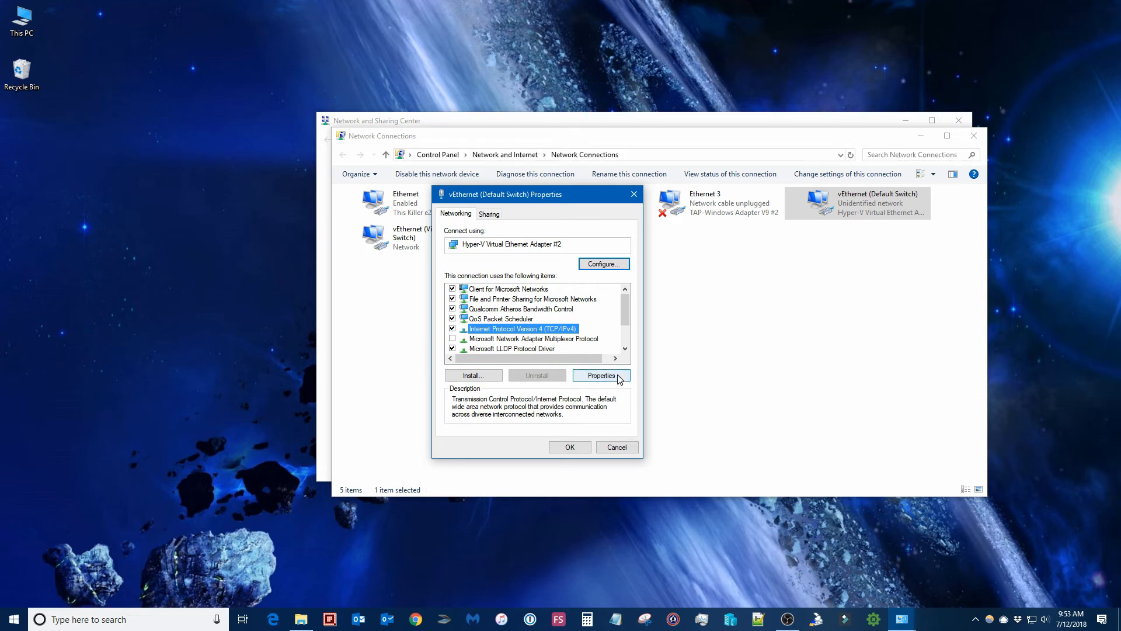
left_click(602, 375)
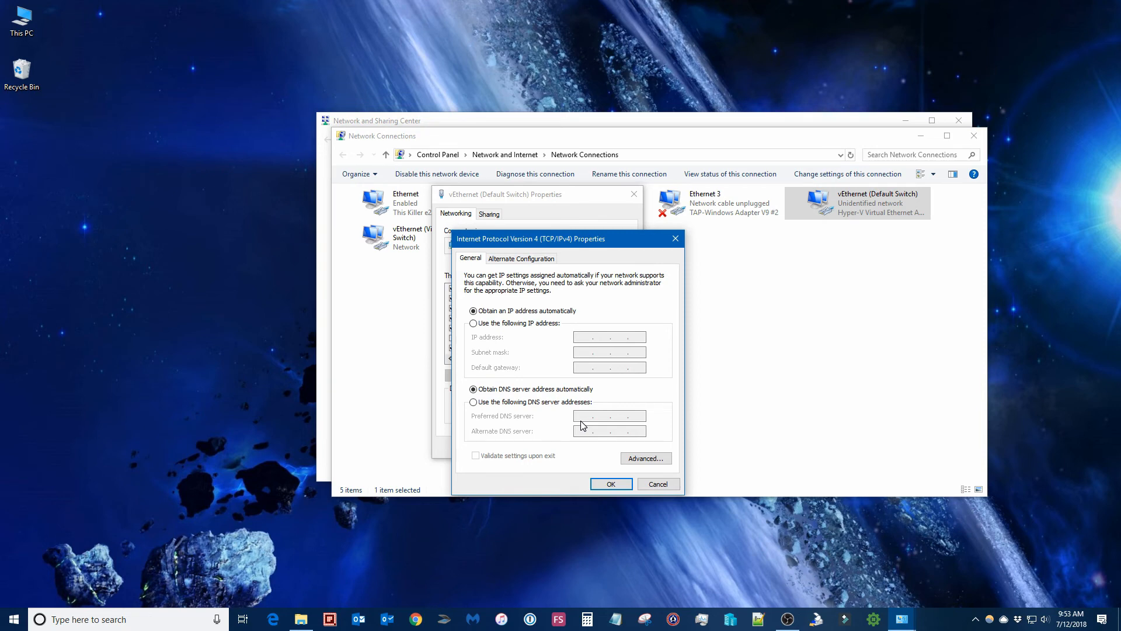
Open the advanced TCP/IP settings and review the IP Settings, DNS and WINS tabs, then close the dialog.
left_click(656, 459)
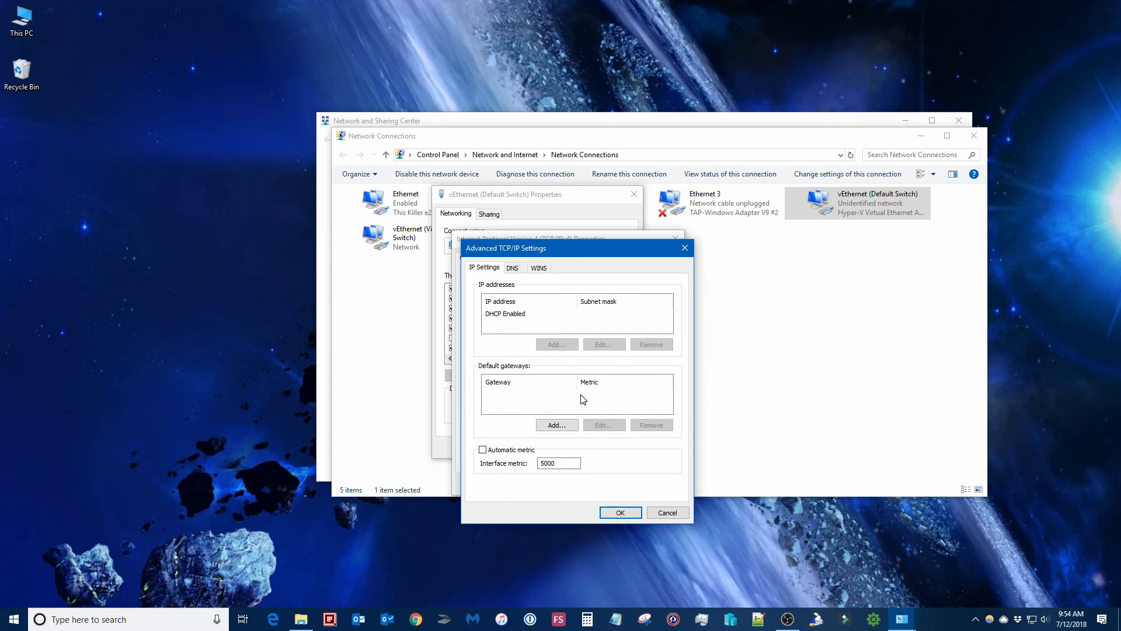
left_click(488, 315)
left_click(512, 269)
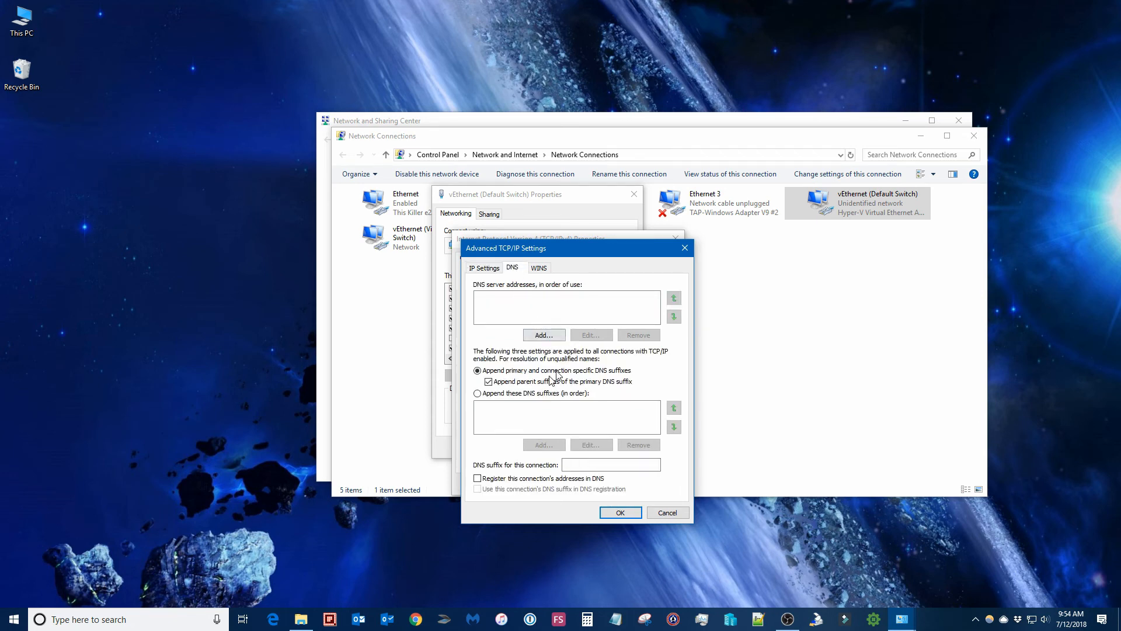
left_click(540, 268)
left_click(513, 269)
left_click(490, 268)
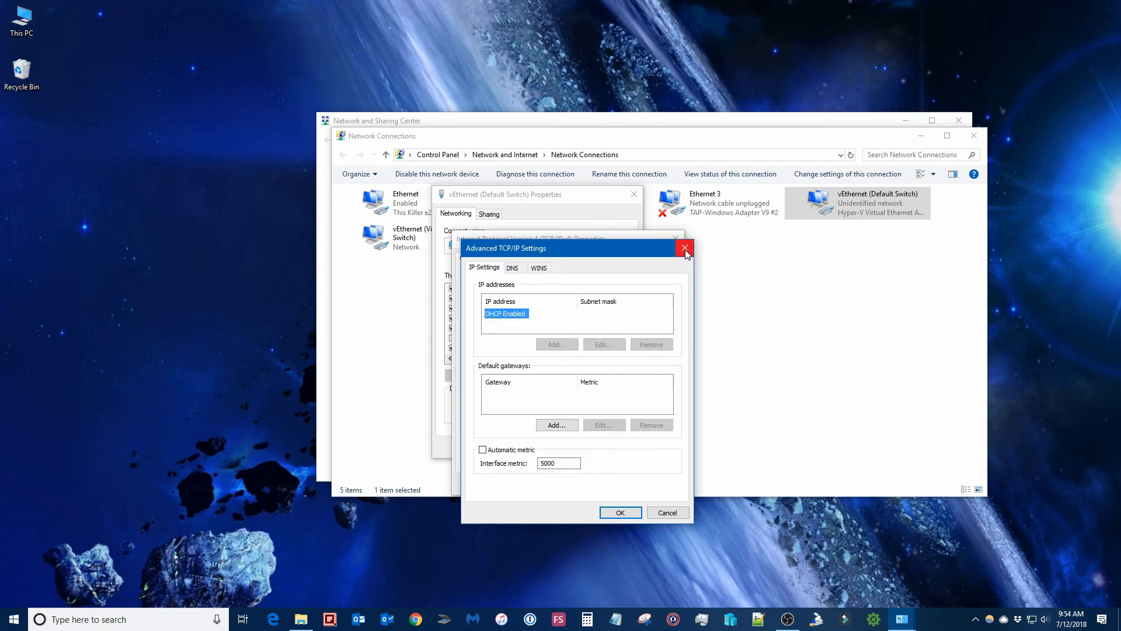
left_click(686, 250)
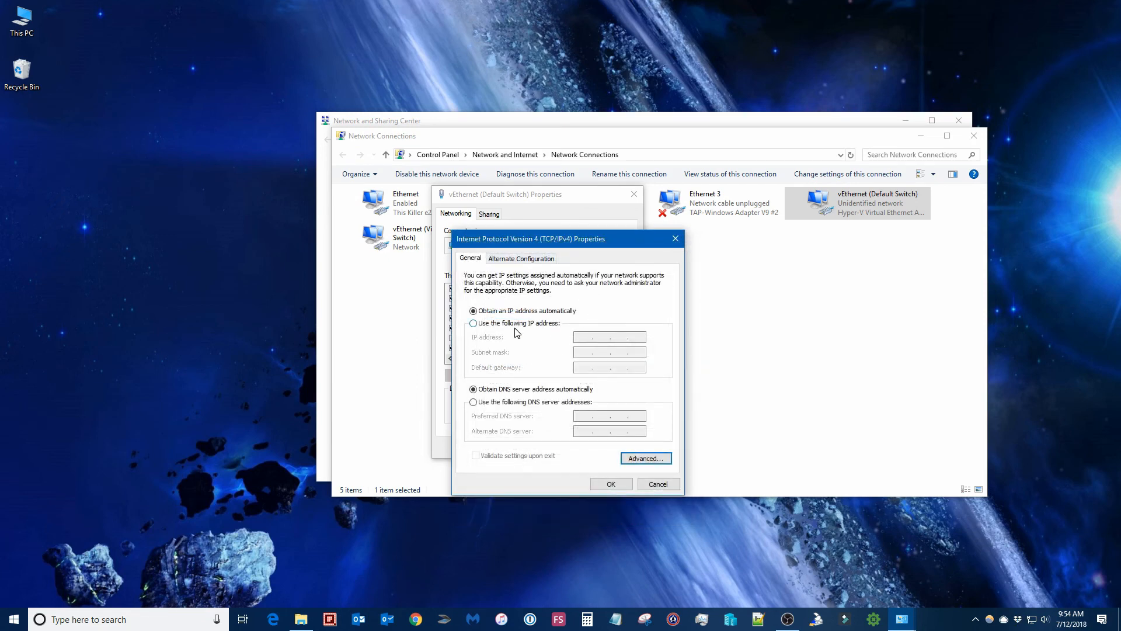
Review the Alternate Configuration options, then cancel the open properties dialogs and close the Network Connections window.
left_click(520, 263)
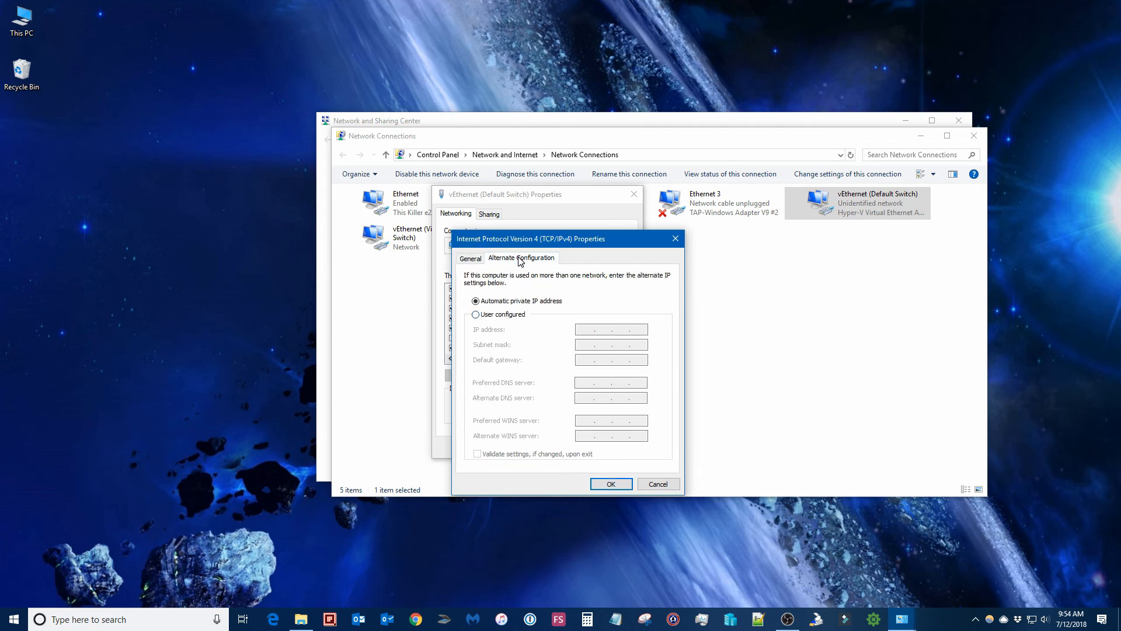
left_click(519, 315)
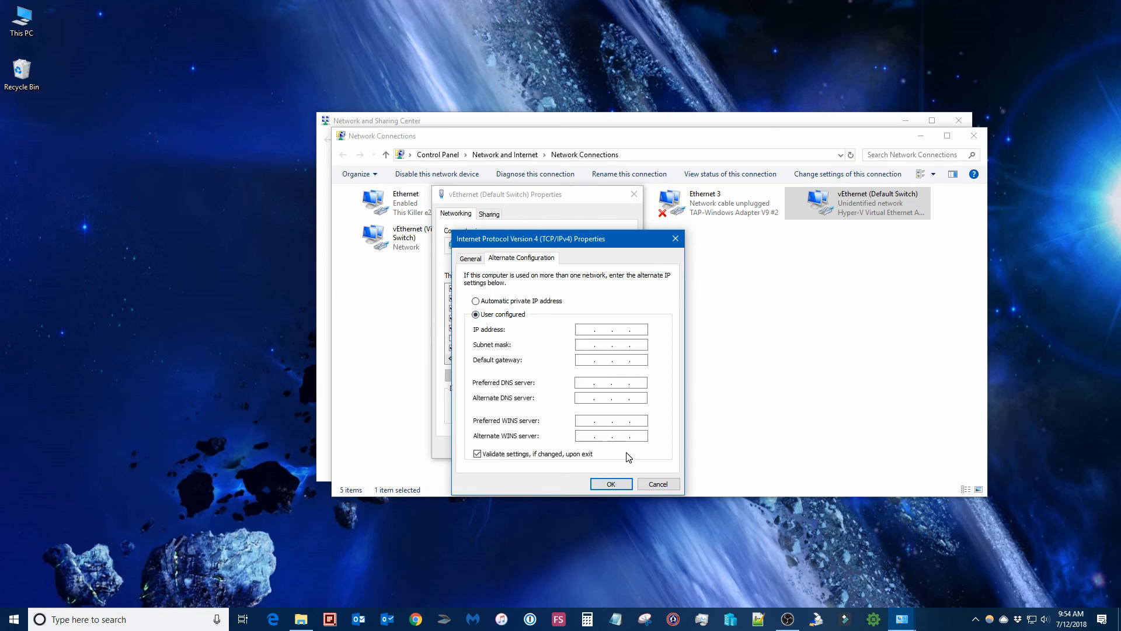
left_click(476, 301)
left_click(470, 259)
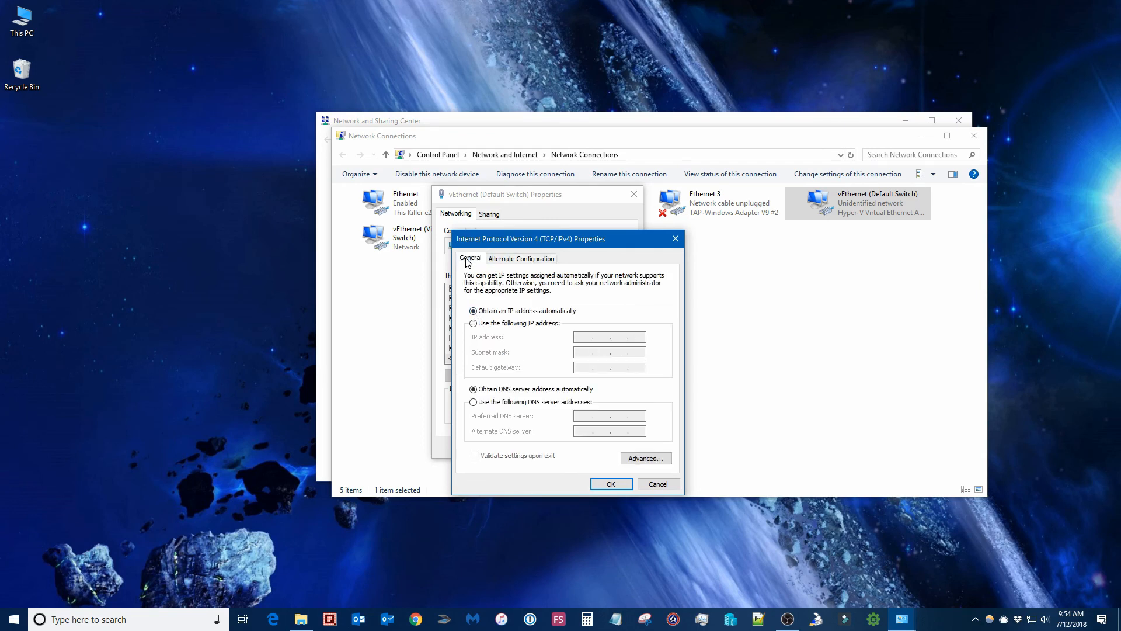
left_click(537, 259)
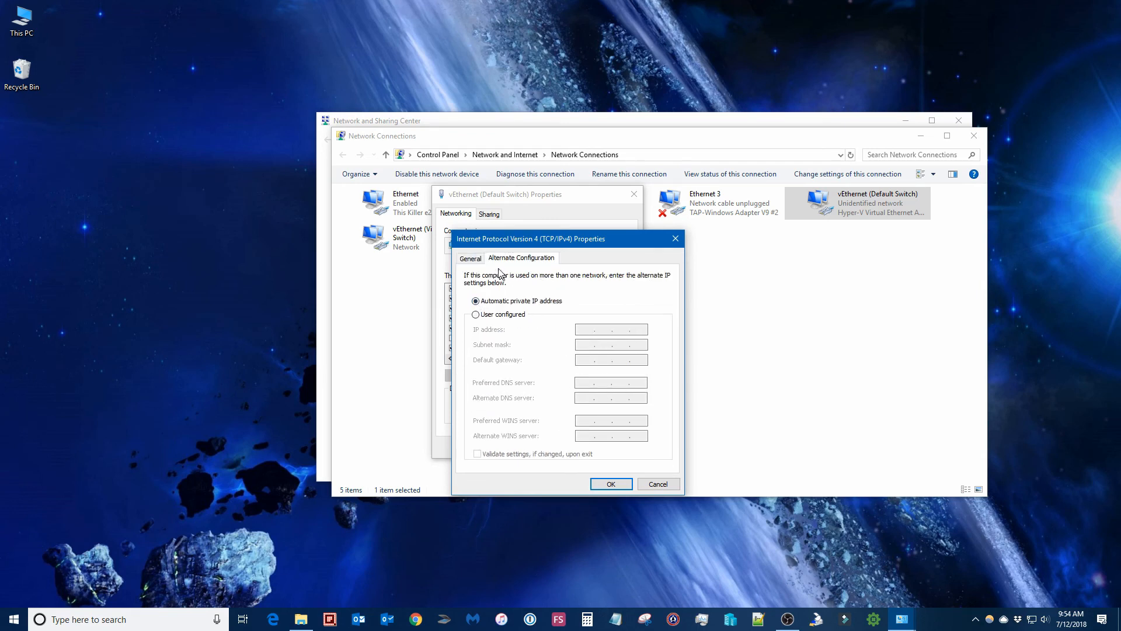
left_click(652, 484)
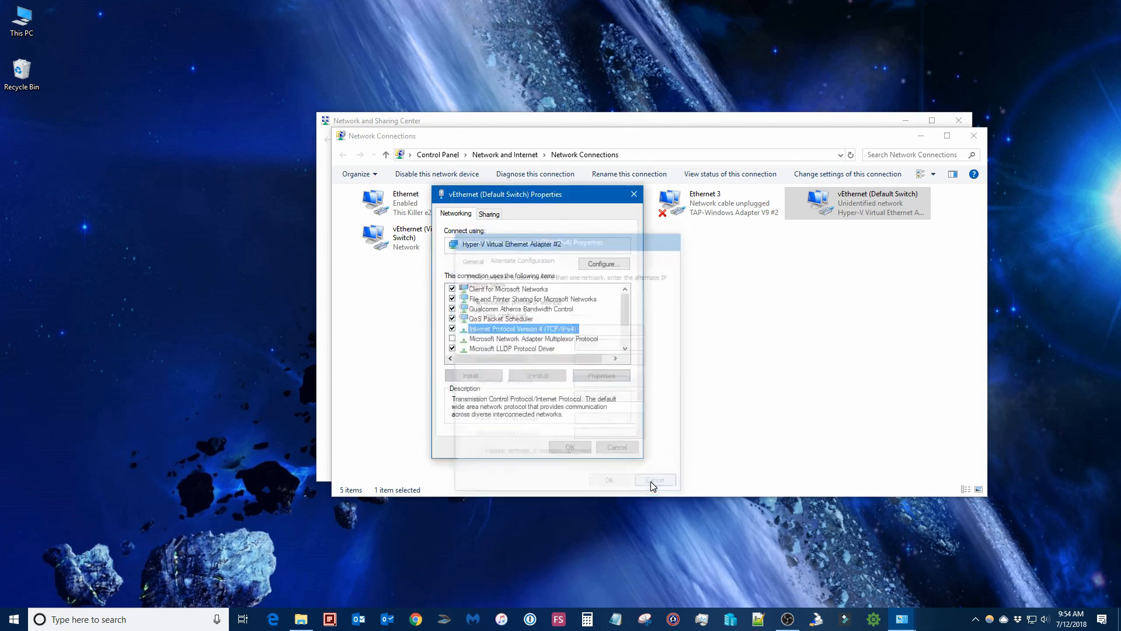
left_click(625, 447)
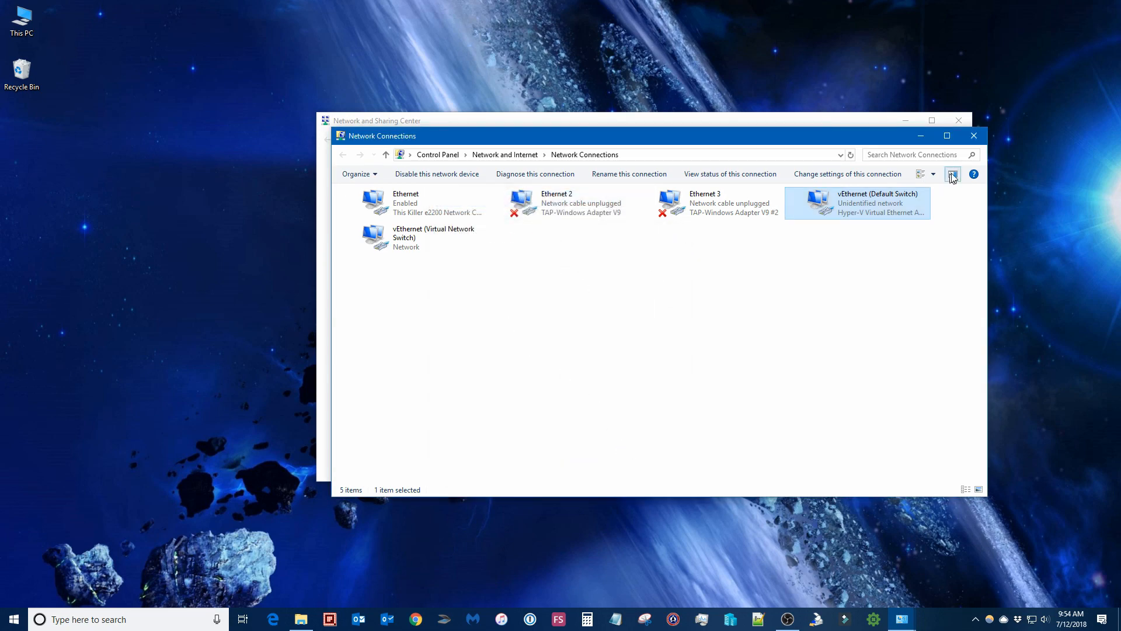
left_click(983, 135)
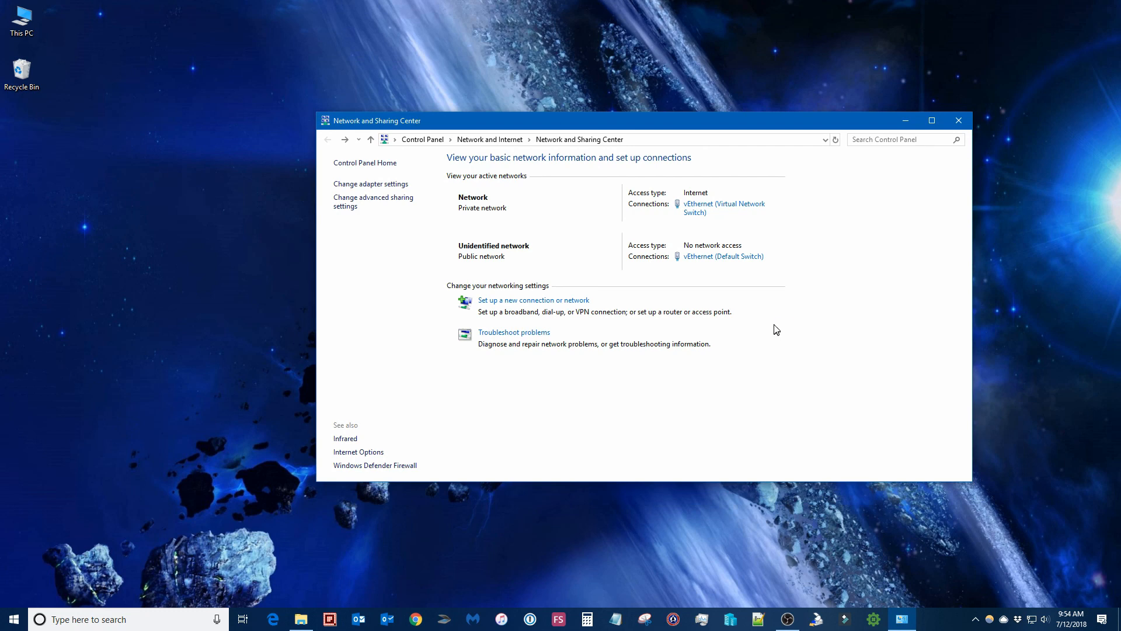